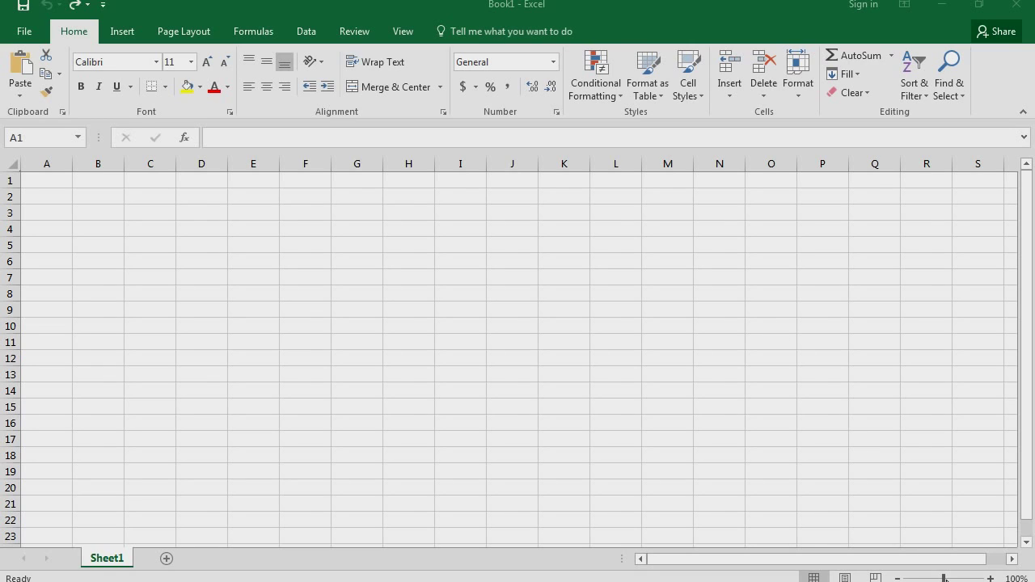
# - Enter the row labels Sales, Expenses and Profit?Loss in cells A2 to A4
pyautogui.moveTo(943, 579); pyautogui.dragTo(956, 579)
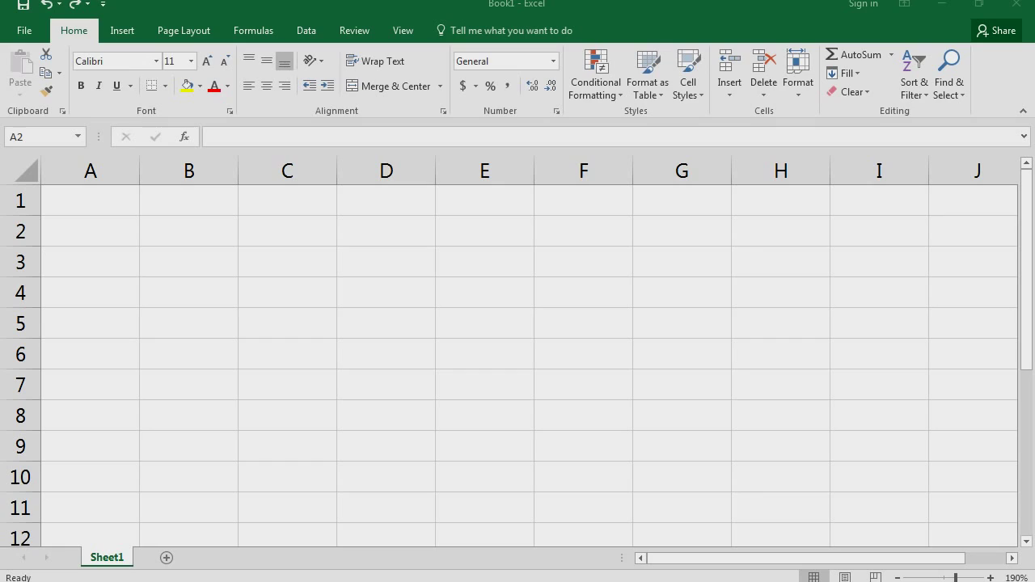
pyautogui.click(88, 226)
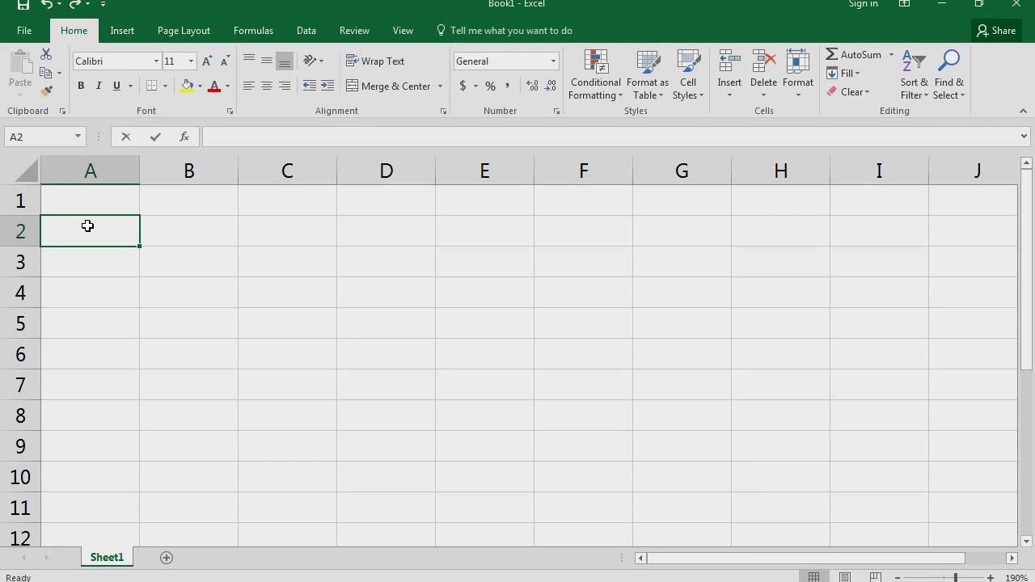
pyautogui.write('Sales')
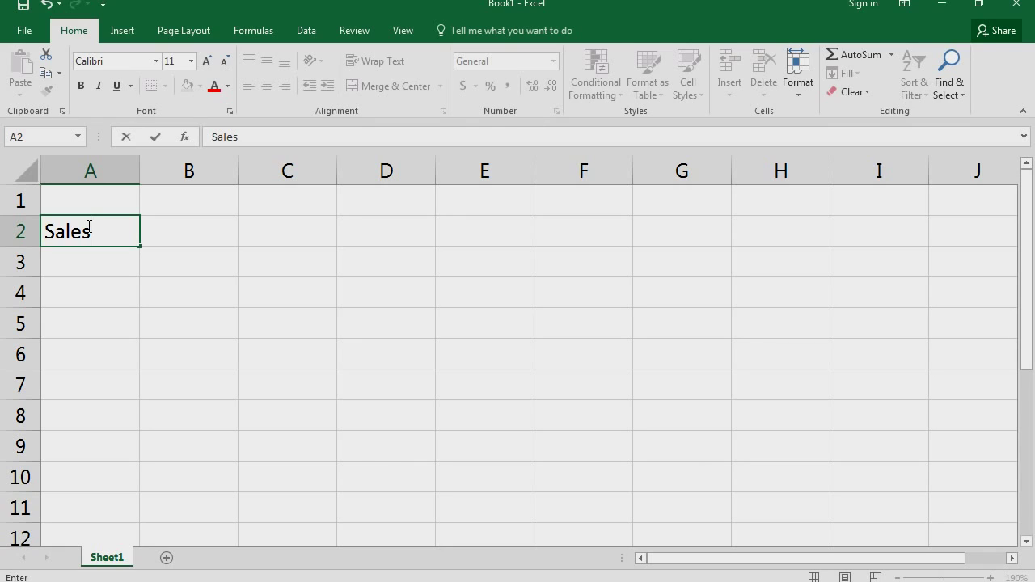
pyautogui.press('Return')
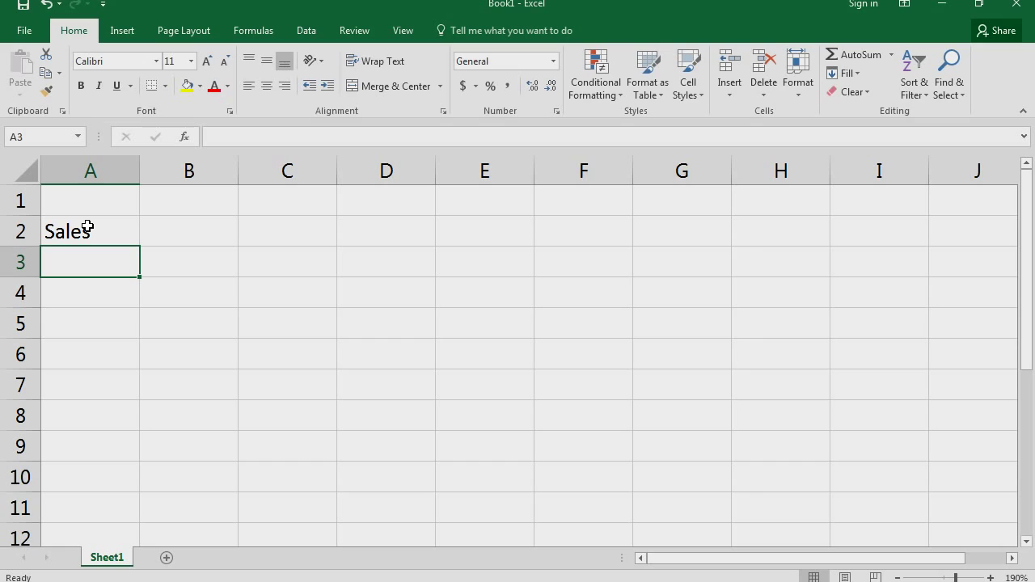
pyautogui.write('Expenses')
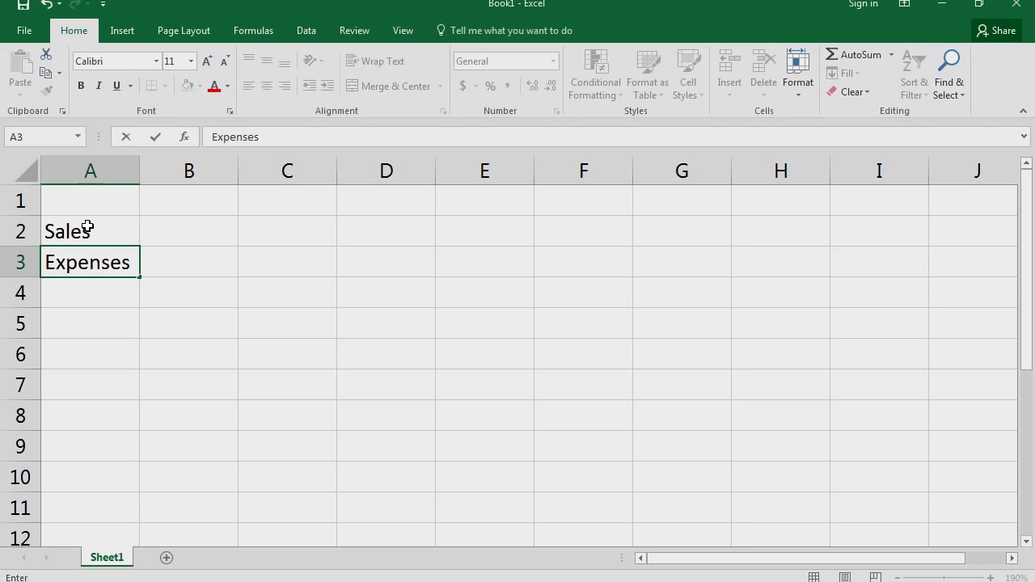
pyautogui.hotkey('ctrl', 'Return')
pyautogui.press('Return')
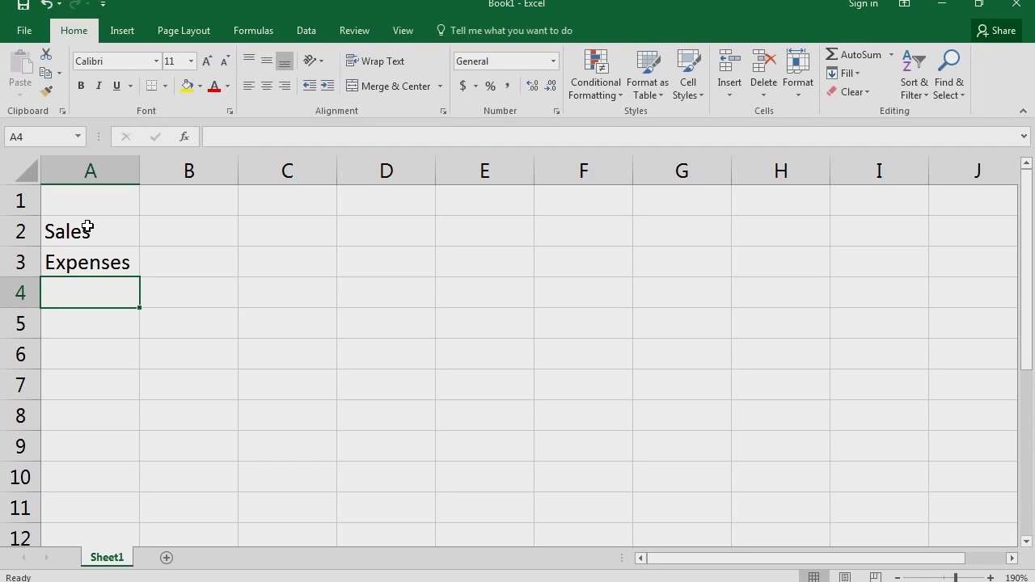
pyautogui.write('Profit')
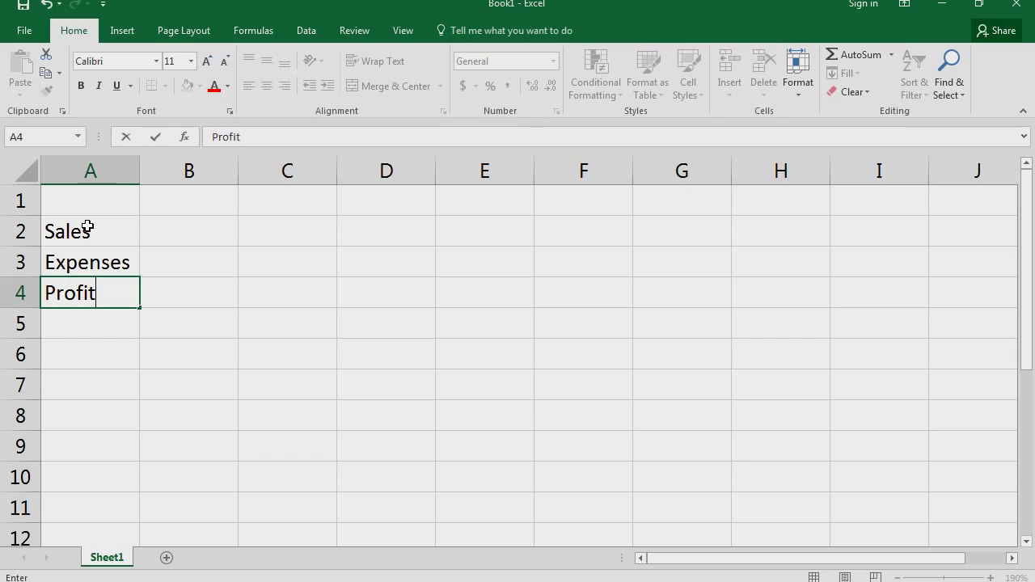
pyautogui.write('?Loss')
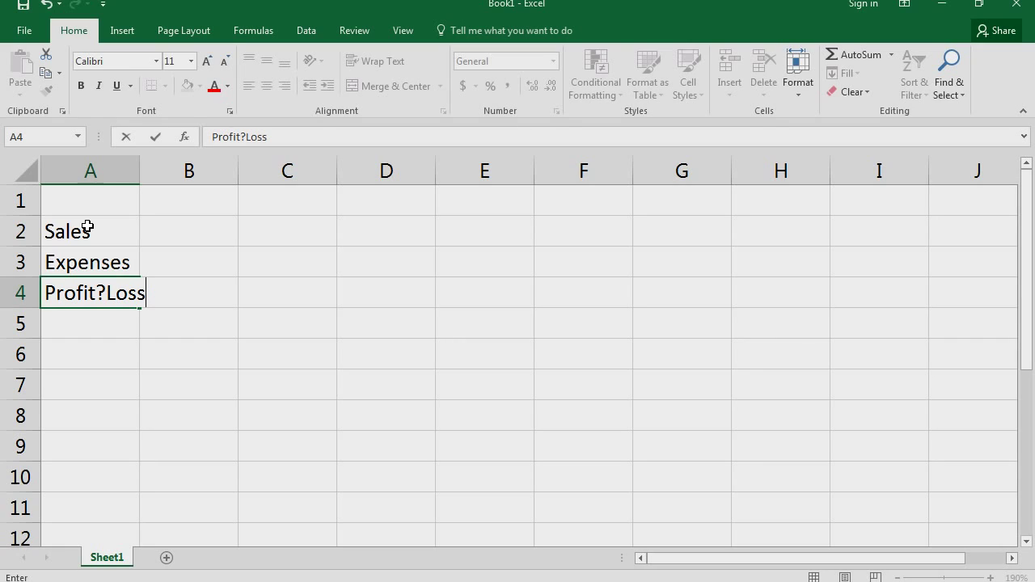
pyautogui.press('Return')
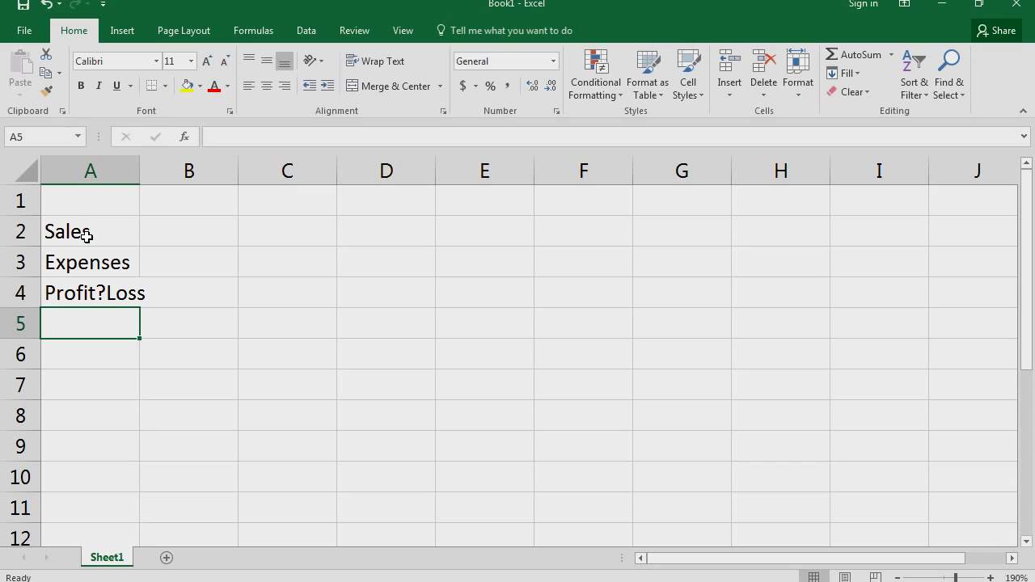
# - Correct the label in cell A4 to Profit/Loss by replacing the question mark with a slash
pyautogui.click(111, 297)
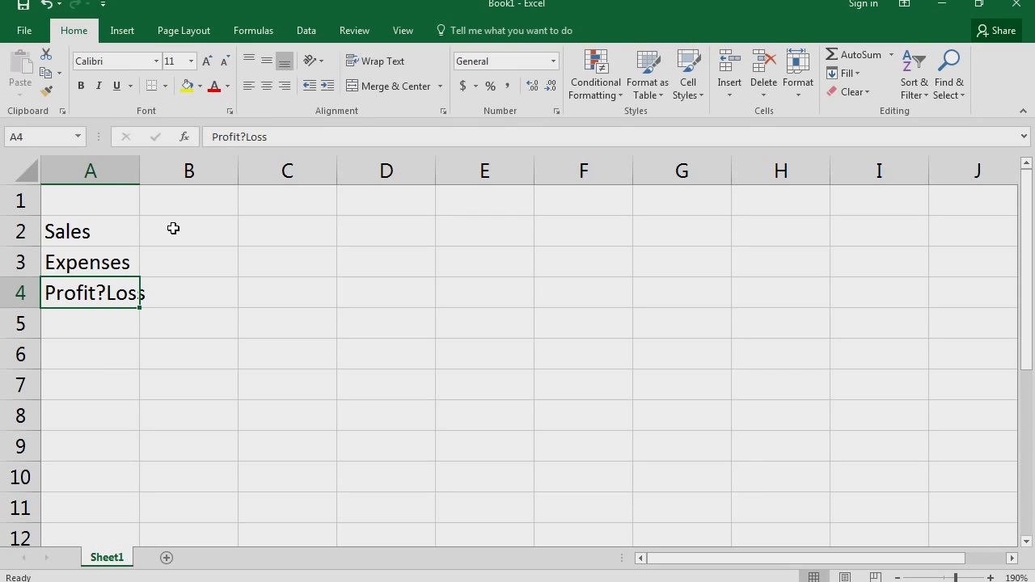
pyautogui.click(245, 136)
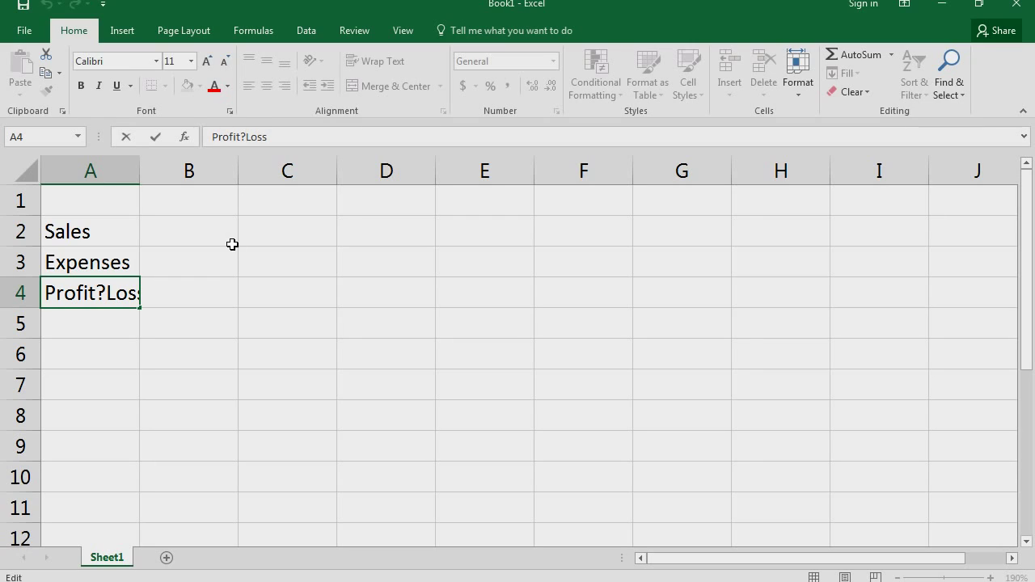
pyautogui.click(208, 307)
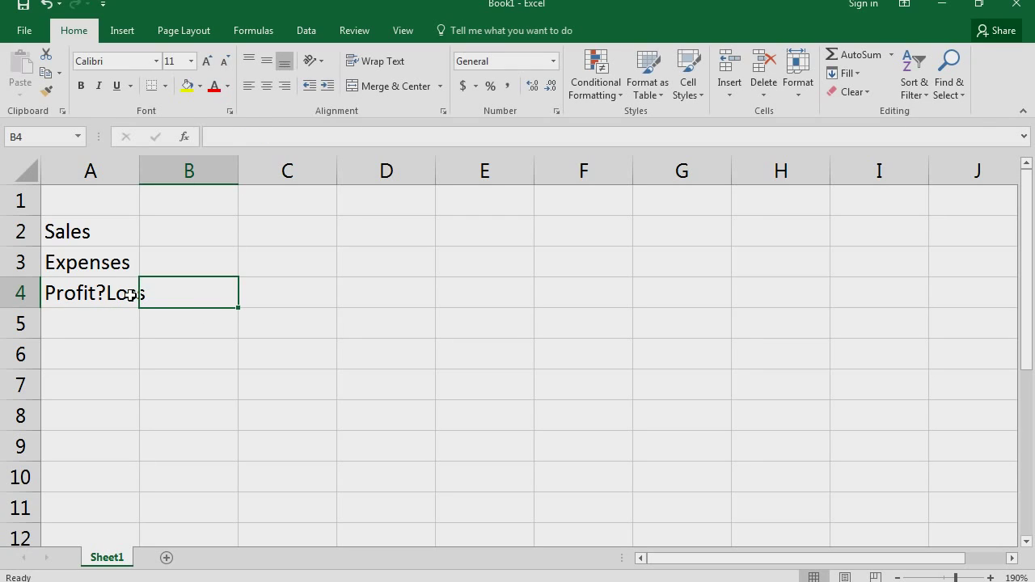
pyautogui.click(103, 293)
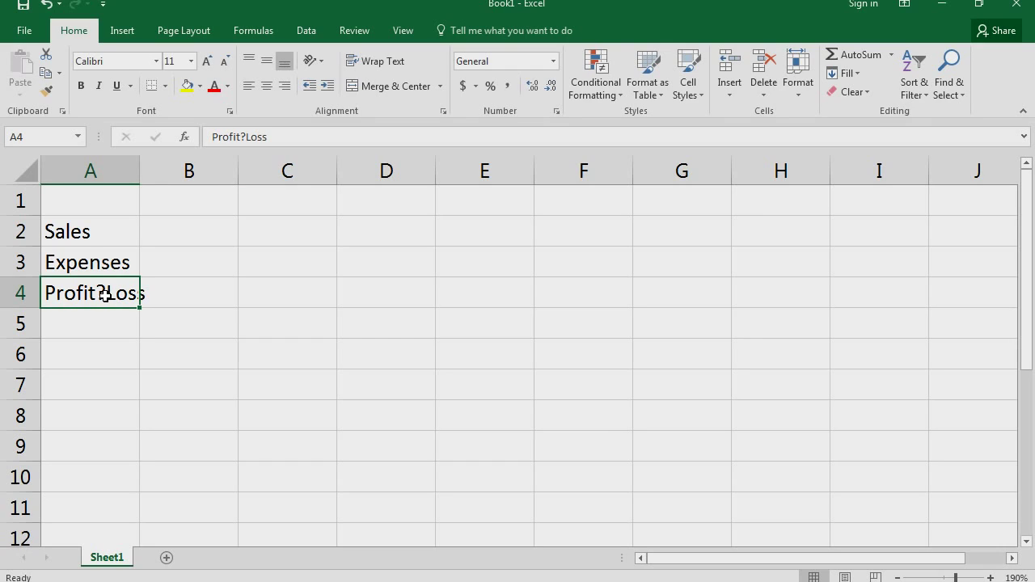
pyautogui.doubleClick(104, 292)
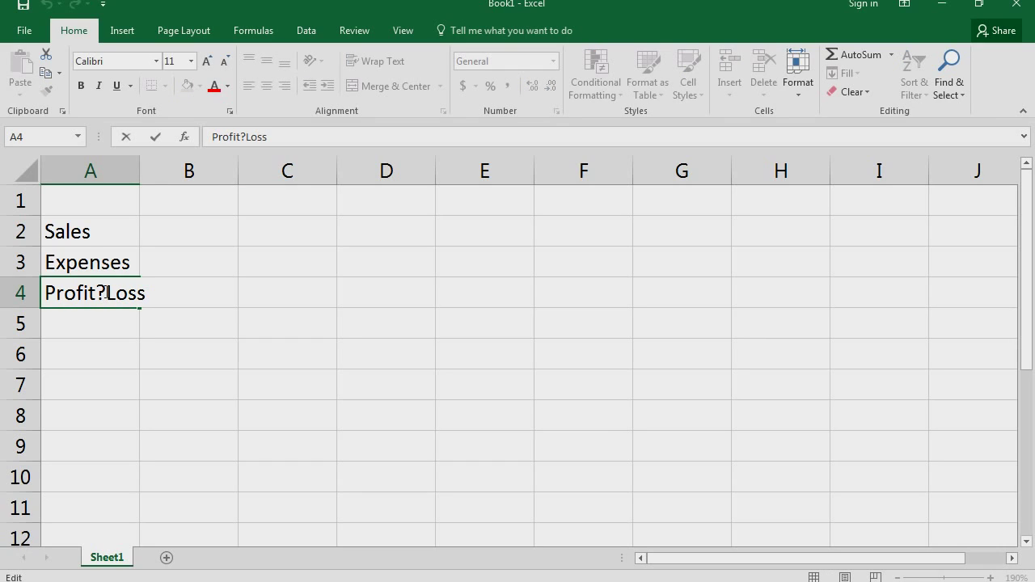
pyautogui.press('BackSpace')
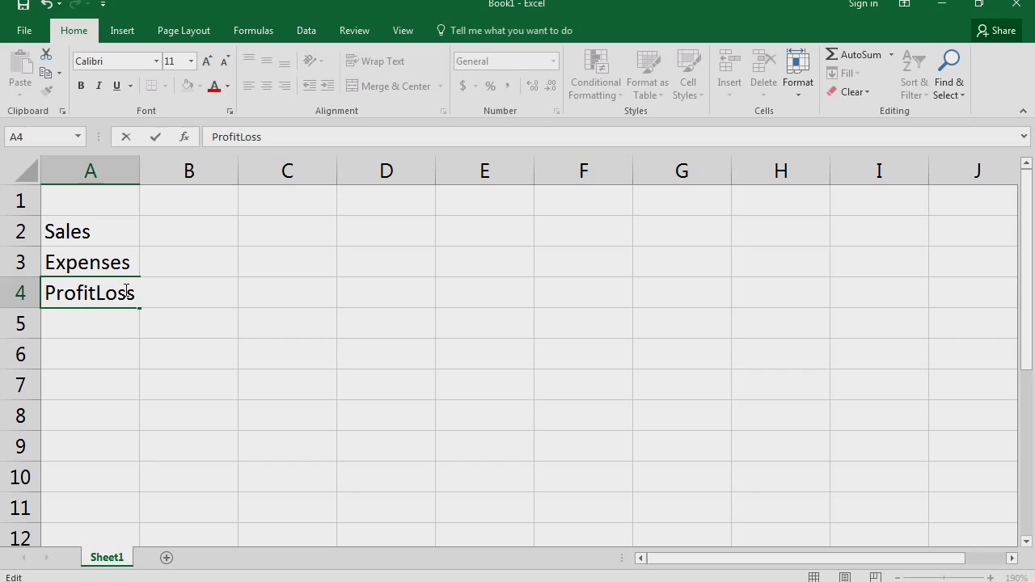
pyautogui.write('/')
pyautogui.press('Tab')
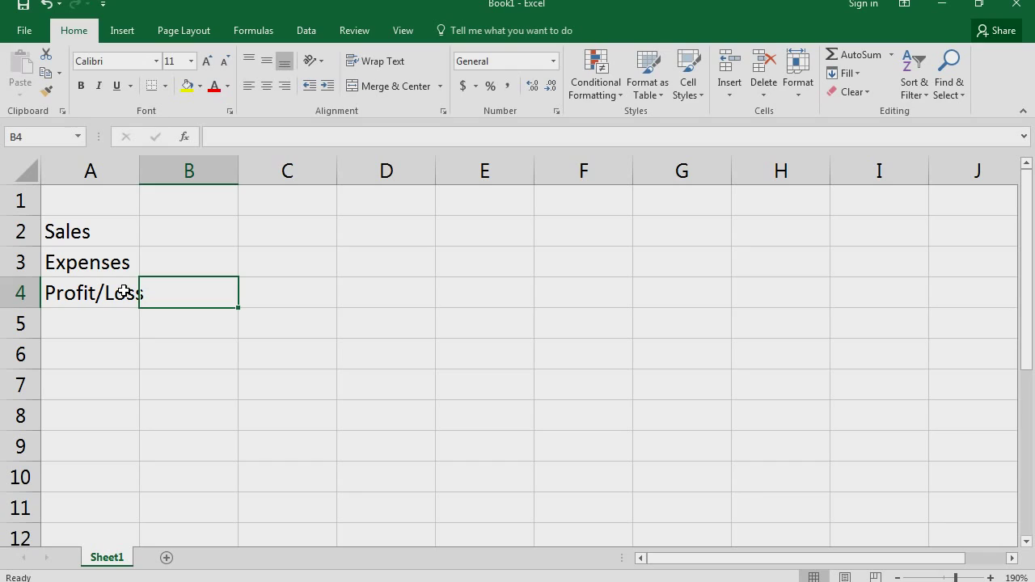
# - Enter the month headings January, february and March in cells B1 to D1
pyautogui.click(187, 200)
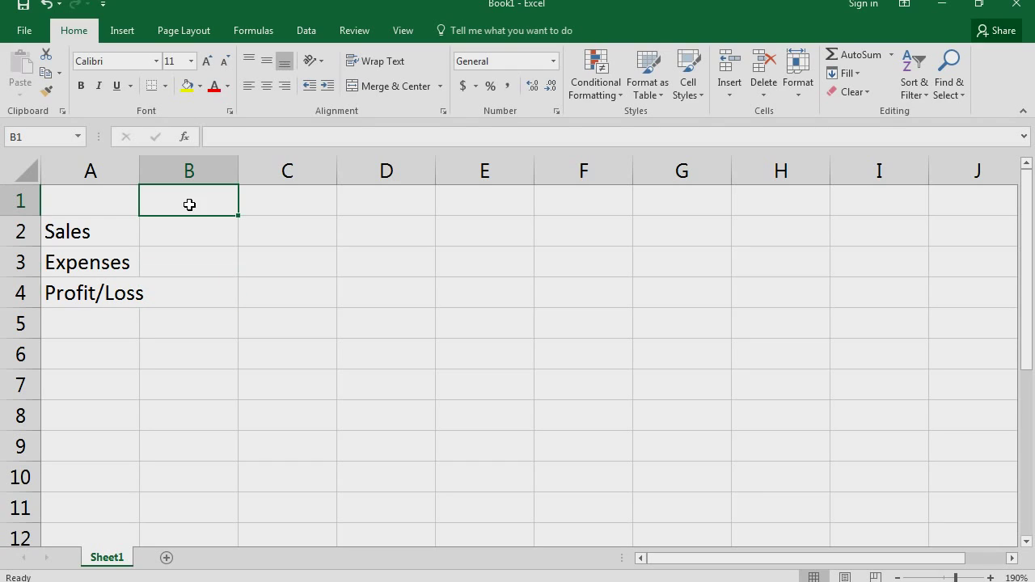
pyautogui.write('J')
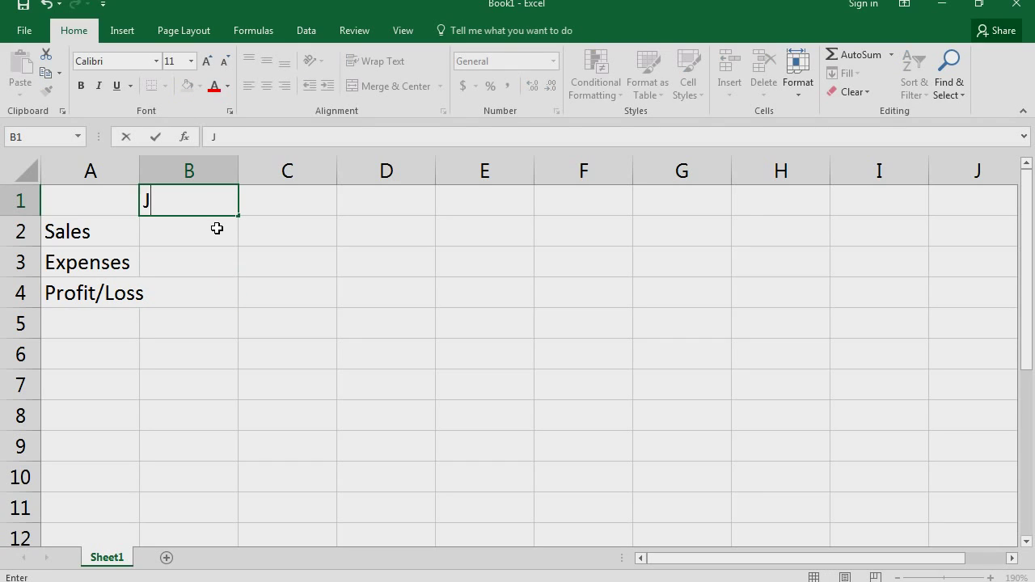
pyautogui.write('anuary')
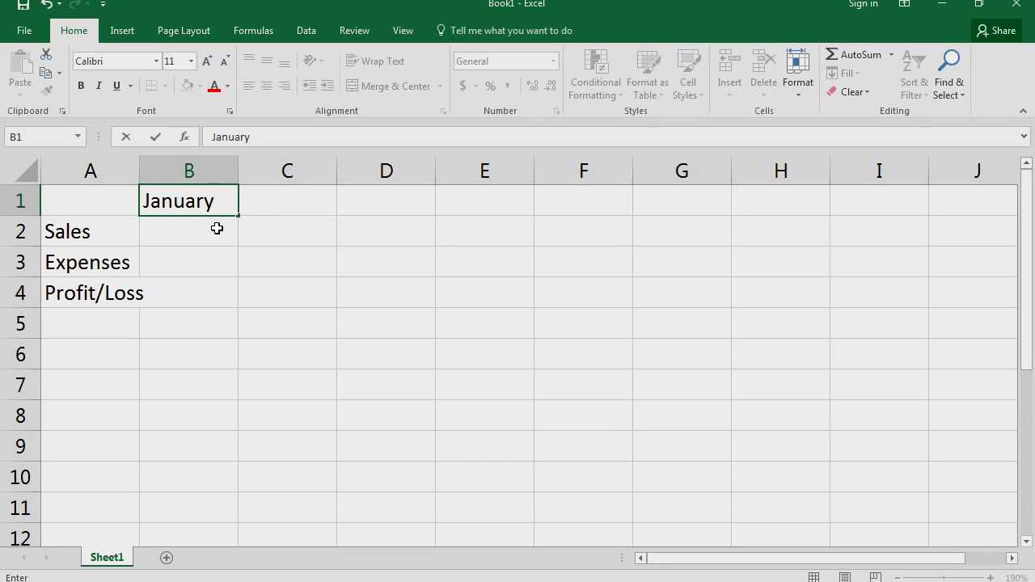
pyautogui.press('Tab')
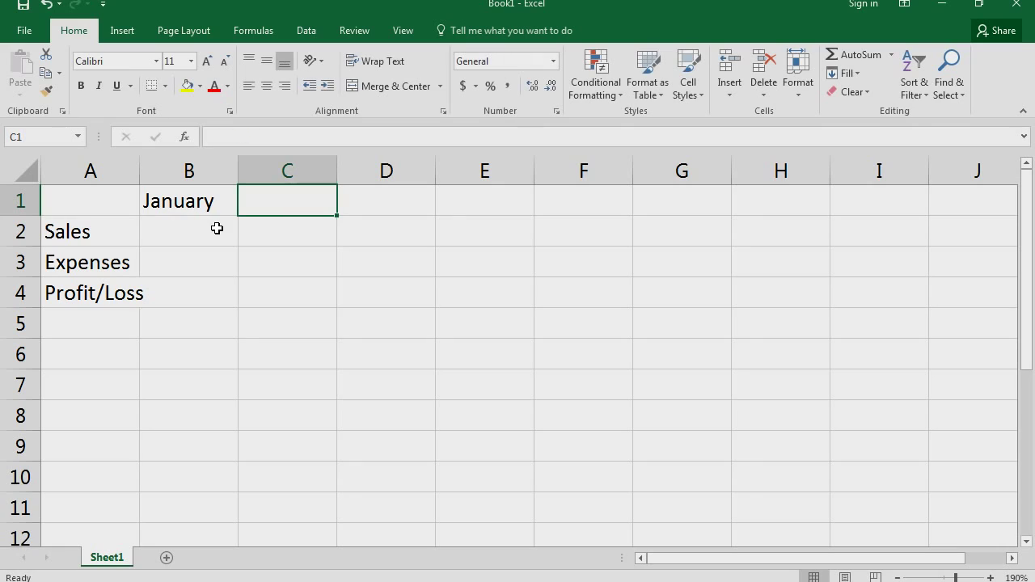
pyautogui.write('febru')
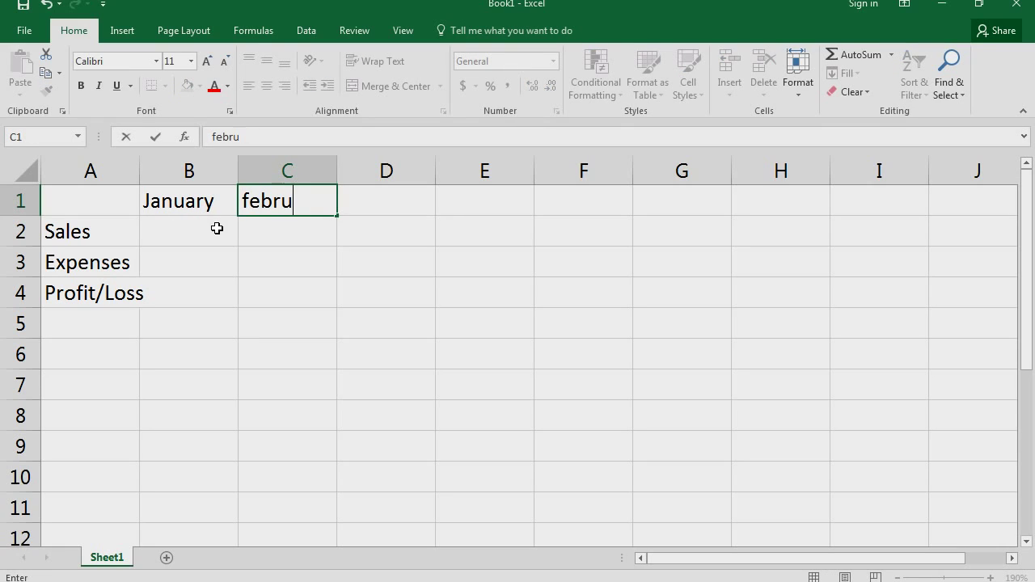
pyautogui.write('ary')
pyautogui.press('Tab')
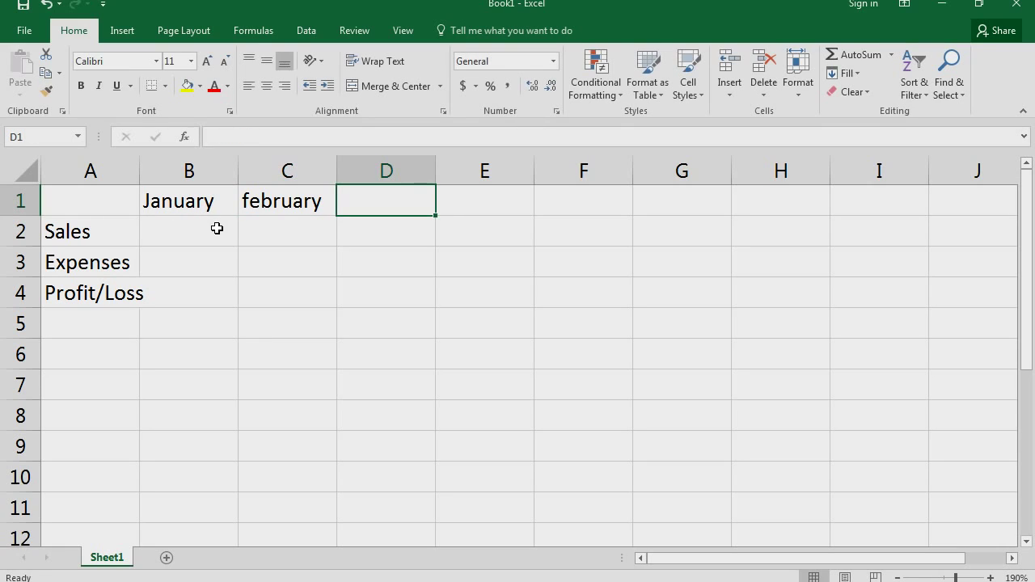
pyautogui.write('March')
pyautogui.press('Tab')
# - Continue the month headings with April, May and June in cells E1 to G1
pyautogui.write('April')
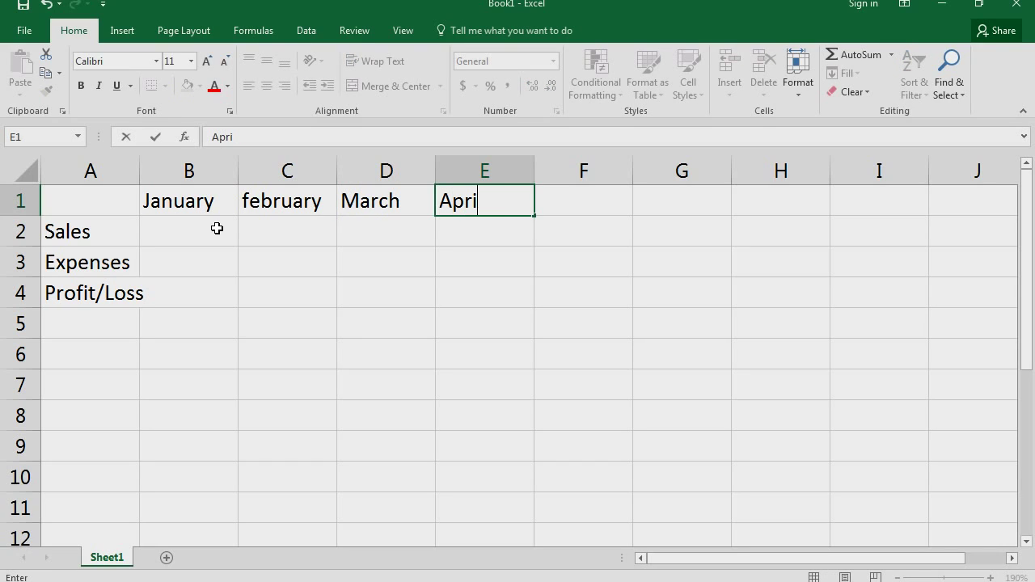
pyautogui.hotkey('ctrl', 'Return')
pyautogui.press('Tab')
pyautogui.write('May')
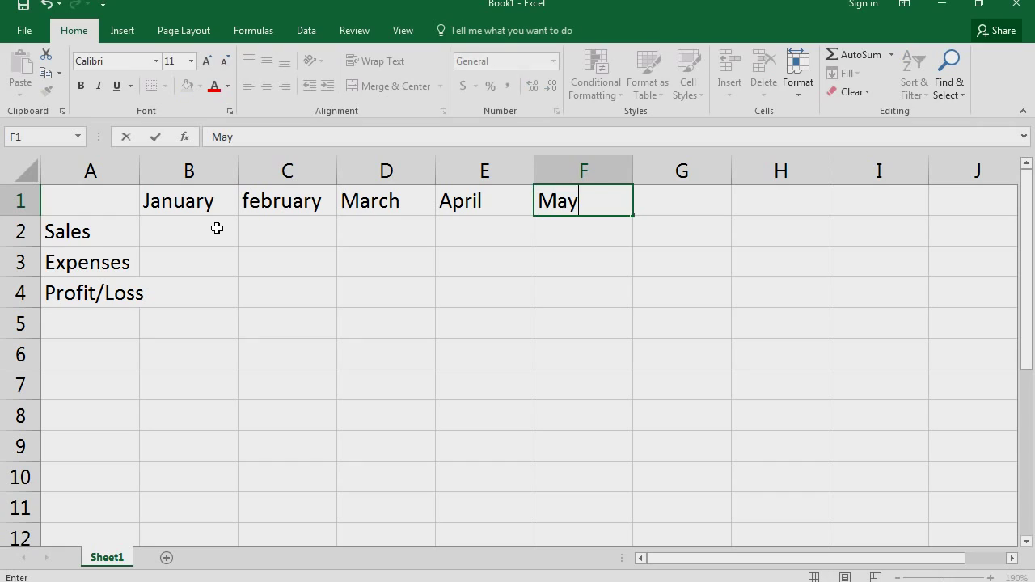
pyautogui.press('Tab')
pyautogui.write('June')
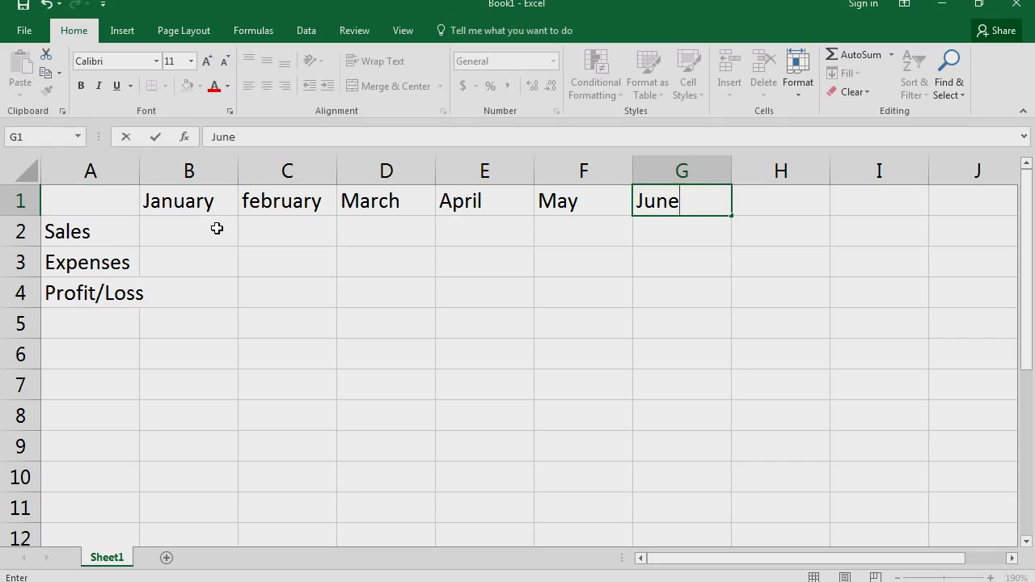
# - Fill in the Sales row for January to March with 100, 200 and 300 in cells B2 to D2
pyautogui.click(217, 229)
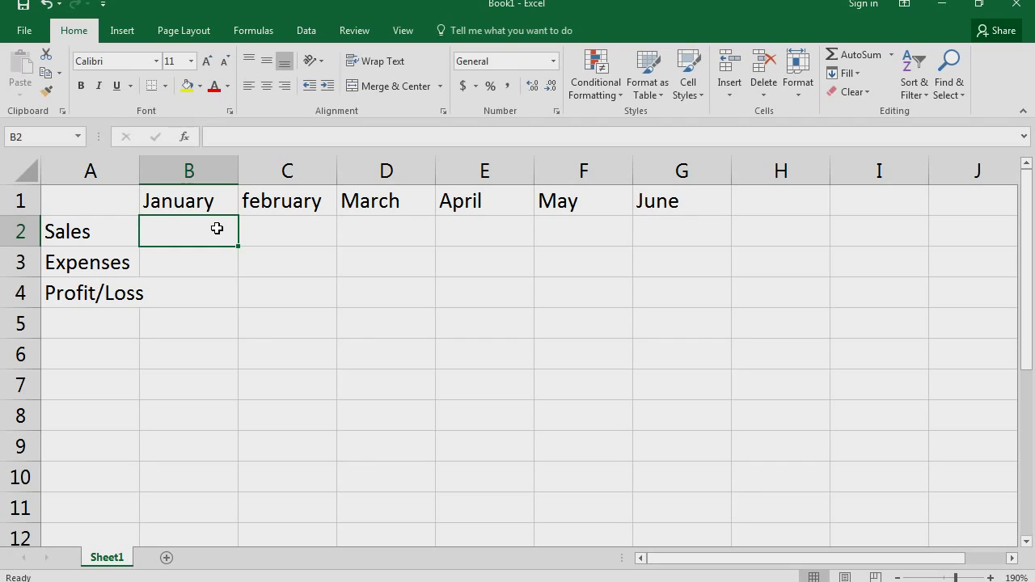
pyautogui.write('100')
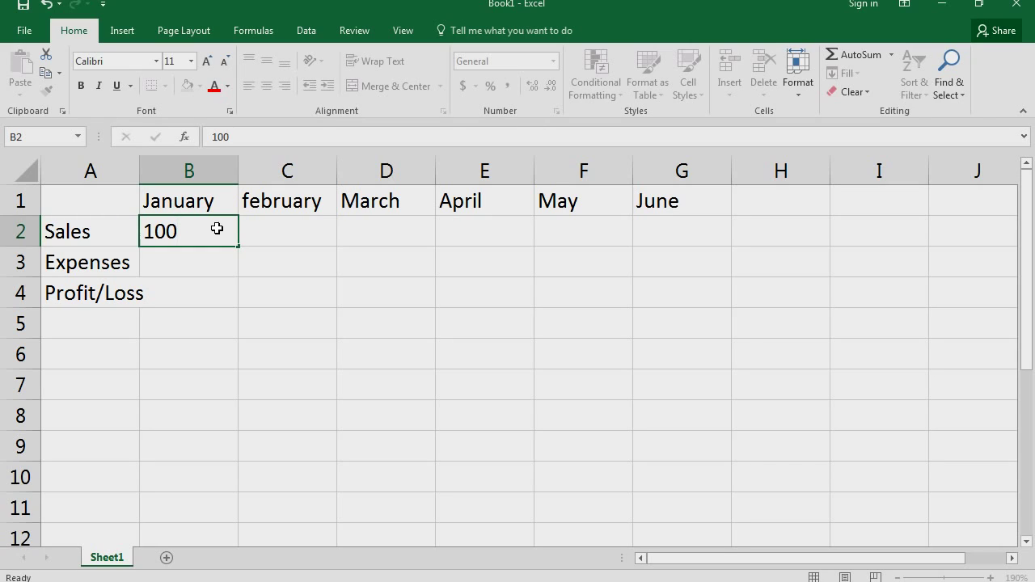
pyautogui.press('Tab')
pyautogui.write('200')
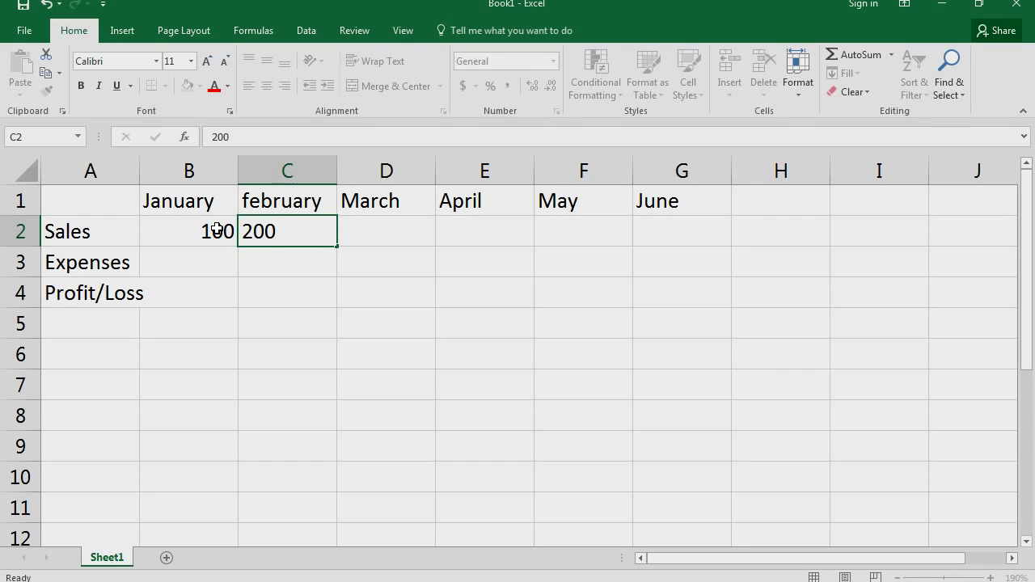
pyautogui.press('Tab')
pyautogui.write('300')
pyautogui.hotkey('ctrl', 'Return')
pyautogui.press('Tab')
# - Fill in the Sales row for April to June with 400, 500 and 600 in cells E2 to G2
pyautogui.write('400')
pyautogui.press('Tab')
pyautogui.write('500')
pyautogui.hotkey('ctrl', 'Return')
pyautogui.press('Tab')
pyautogui.write('600')
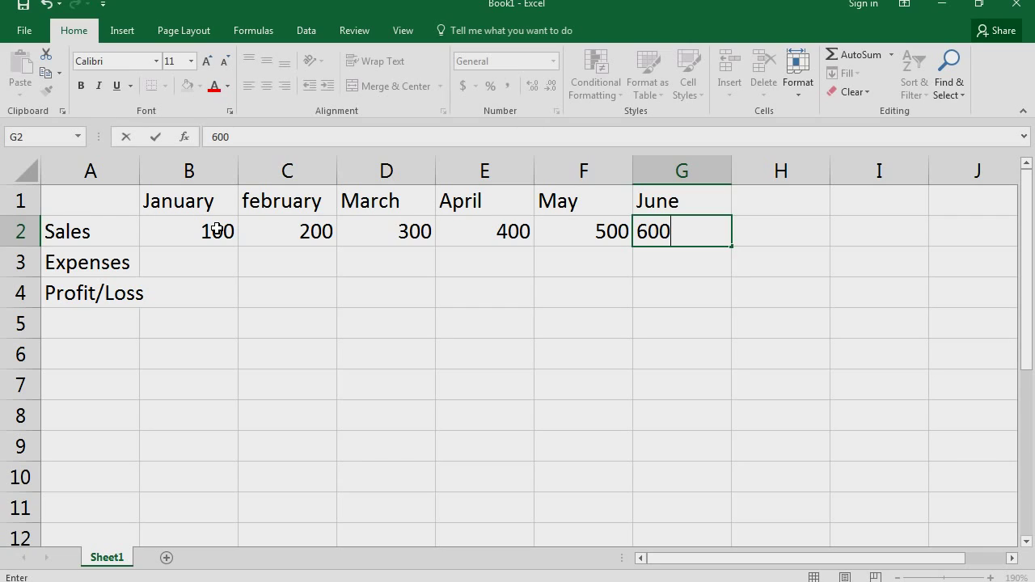
pyautogui.press('Return')
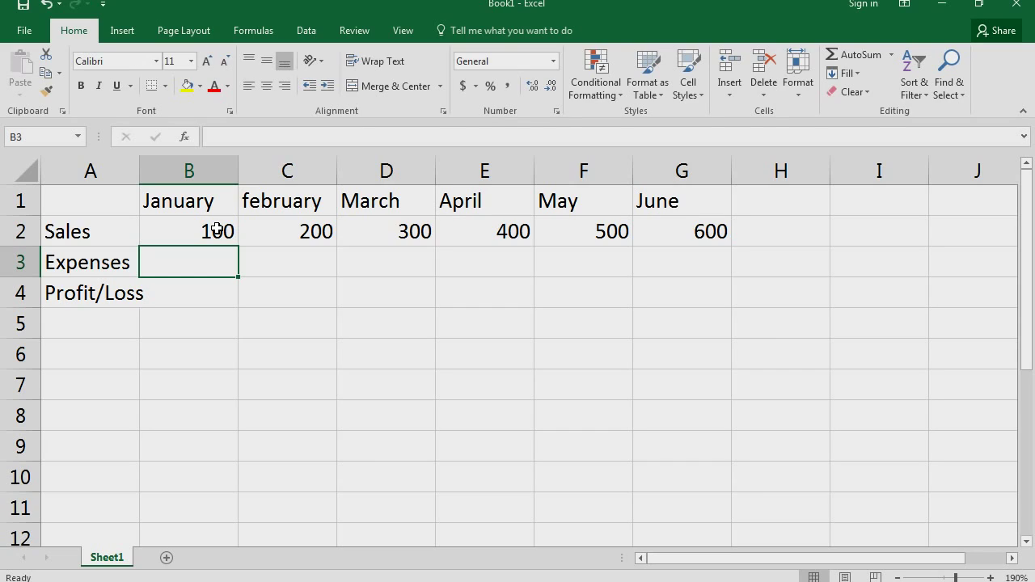
# - Enter 1O, written with the letter O, as the January expenses in cell B3
pyautogui.write('1')
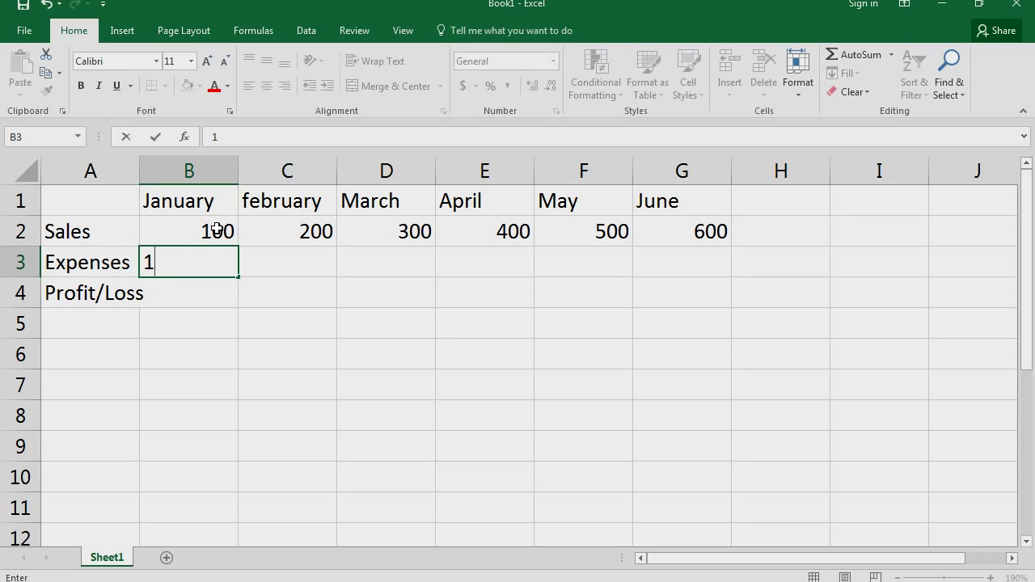
pyautogui.write('O')
pyautogui.press('Tab')
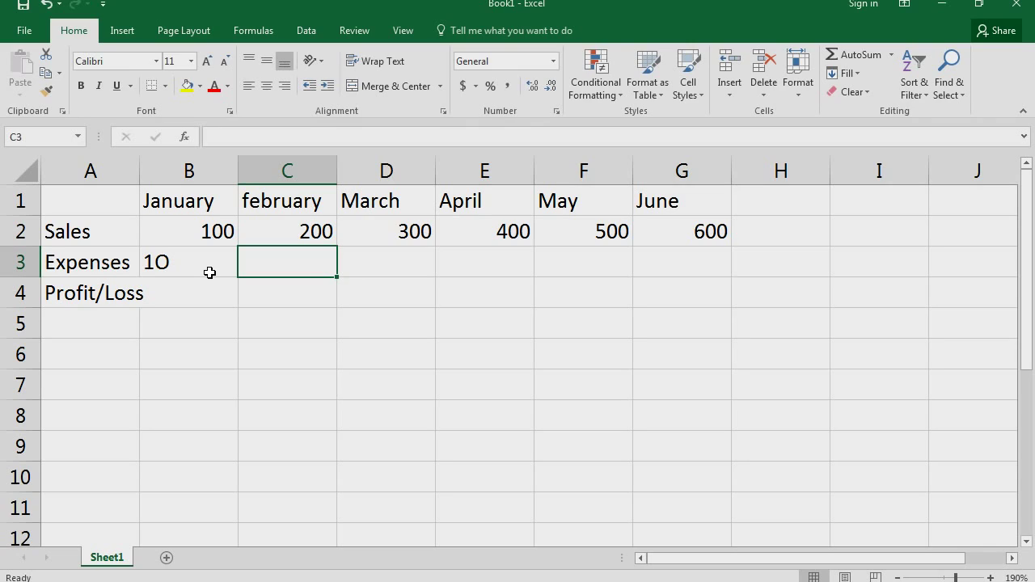
# - Correct the January expenses in cell B3 to the number 10 by replacing the letter O with a zero
pyautogui.click(209, 271)
pyautogui.doubleClick(207, 261)
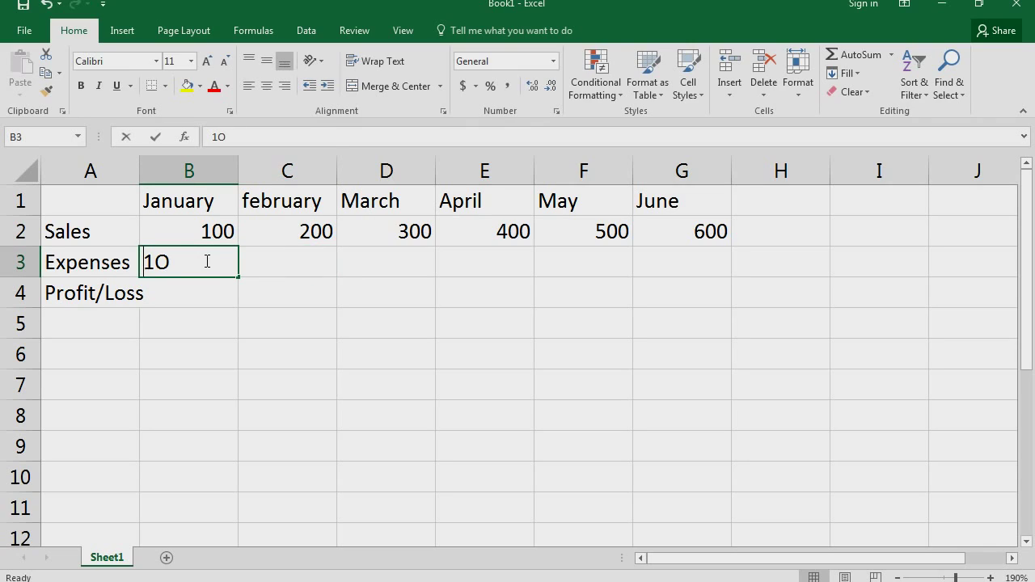
pyautogui.press('BackSpace')
pyautogui.write('0')
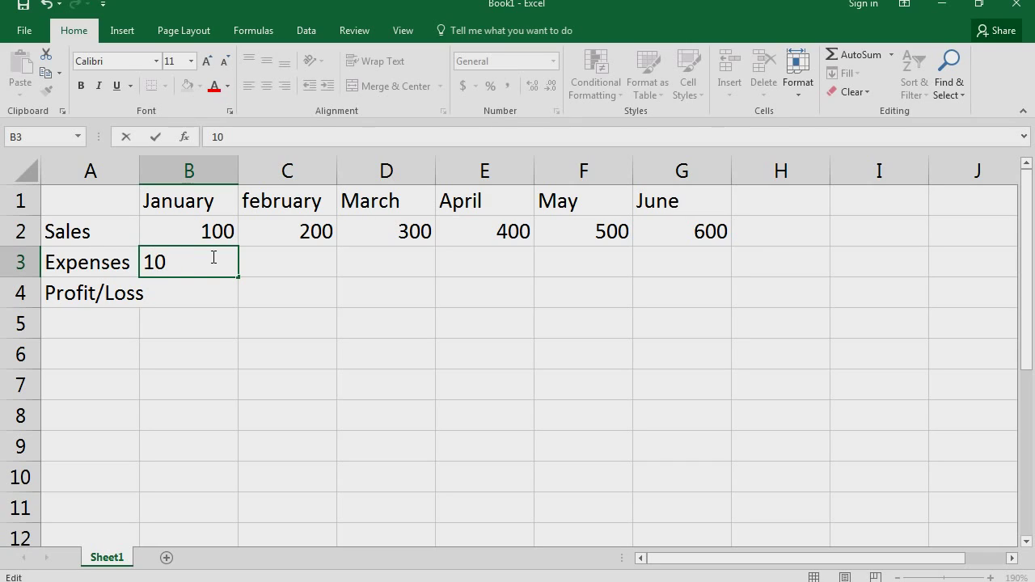
pyautogui.press('Tab')
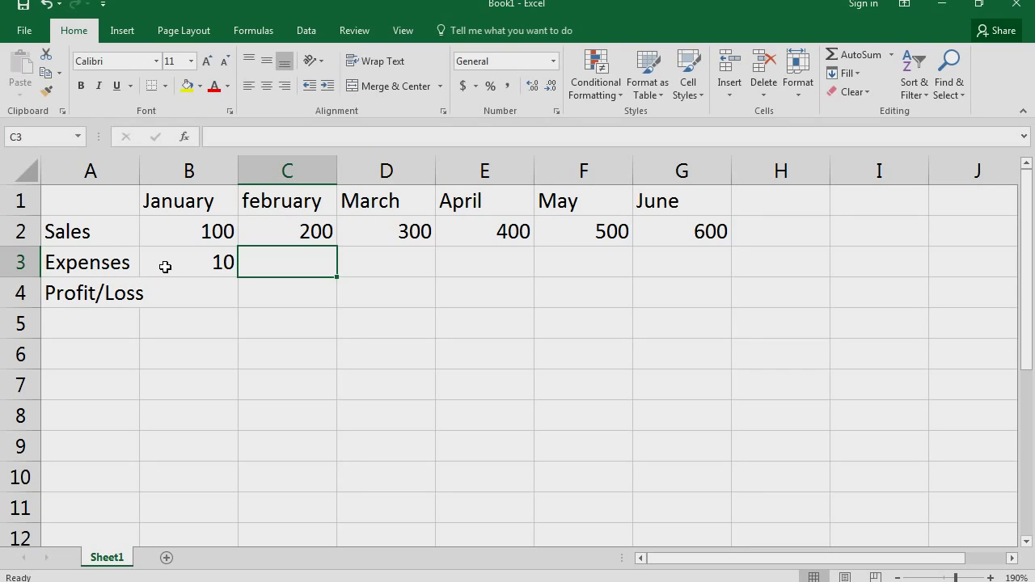
# - Fill in the Expenses row for February to June with 20, 30, 40, 50 and 60 in cells C3 to G3
pyautogui.write('20')
pyautogui.press('Tab')
pyautogui.write('30')
pyautogui.press('Tab')
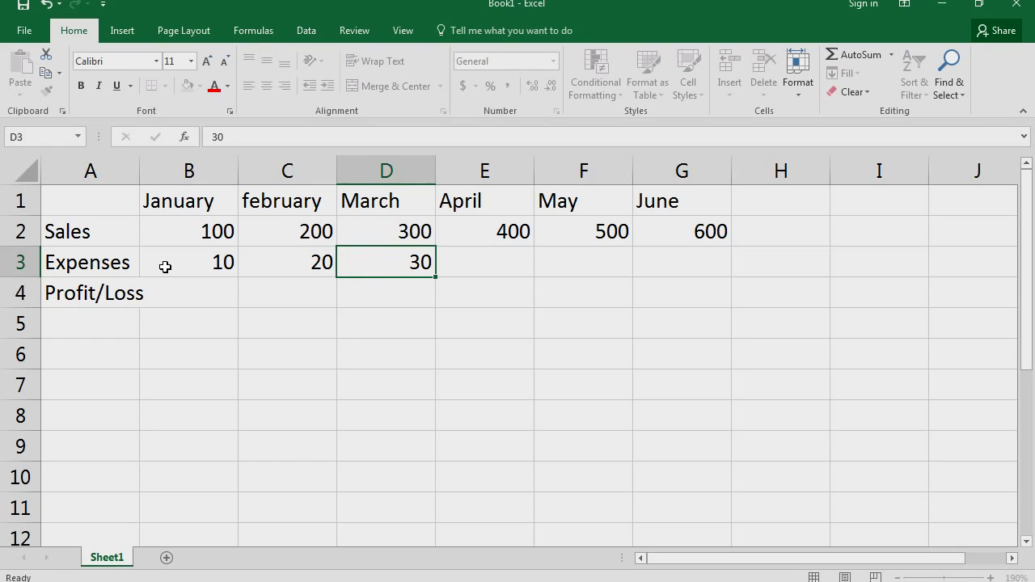
pyautogui.write('40')
pyautogui.press('Tab')
pyautogui.write('50')
pyautogui.press('Tab')
pyautogui.write('60')
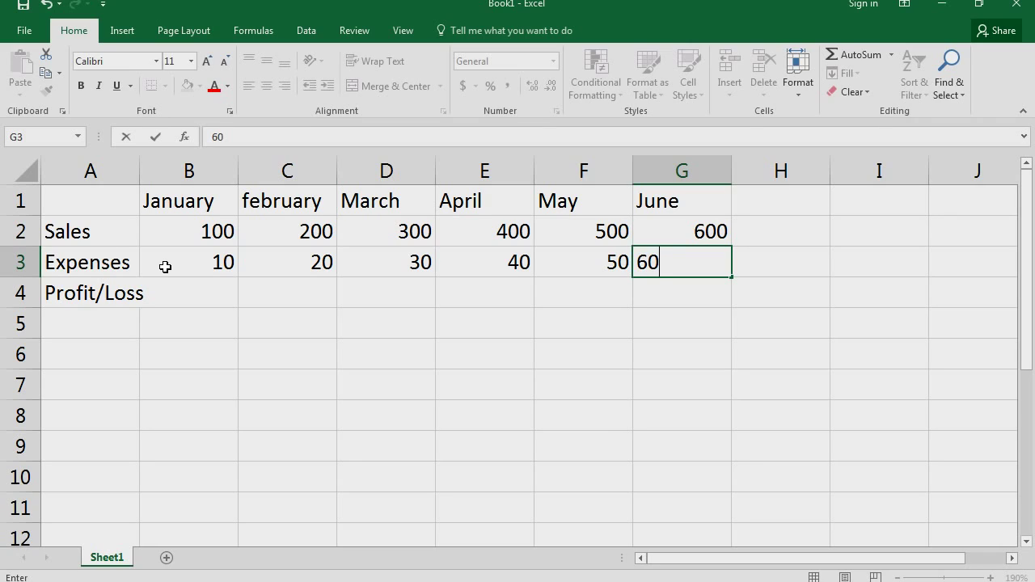
pyautogui.press('Return')
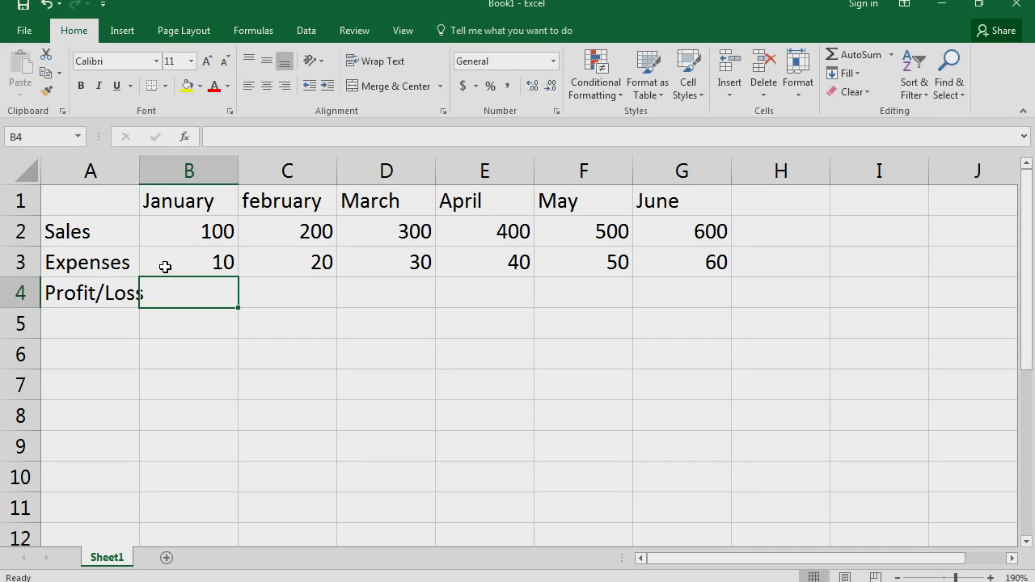
# - Calculate the January profit/loss in cell B4 as sales minus expenses with the formula =B2-B3
pyautogui.write('=')
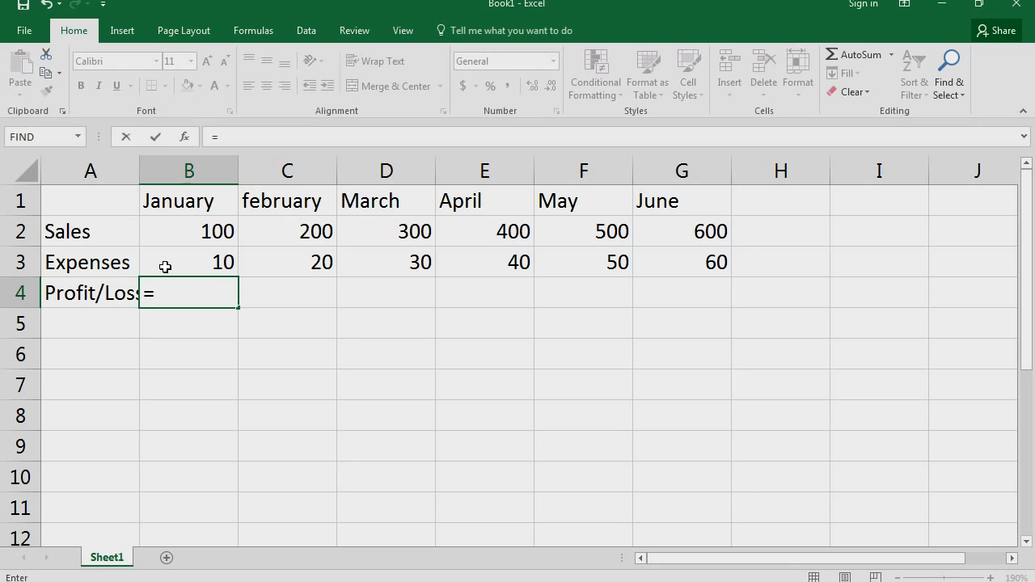
pyautogui.click(195, 232)
pyautogui.write('-')
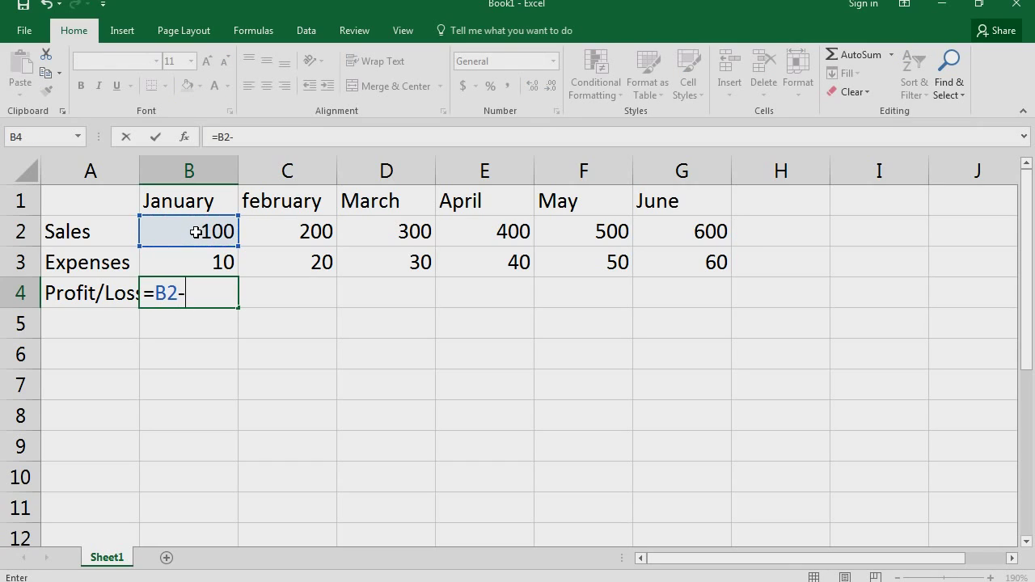
pyautogui.click(197, 262)
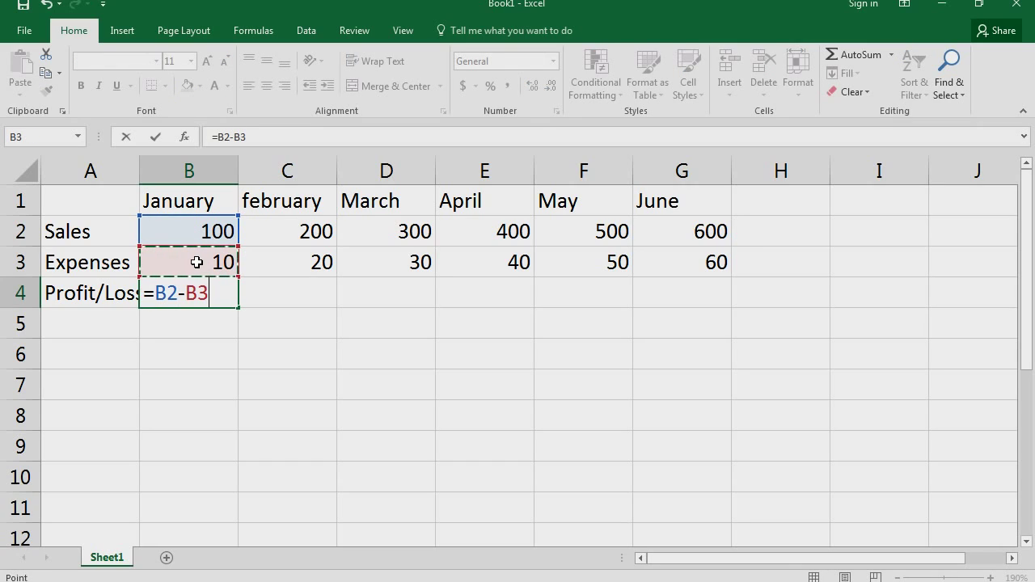
pyautogui.press('Tab')
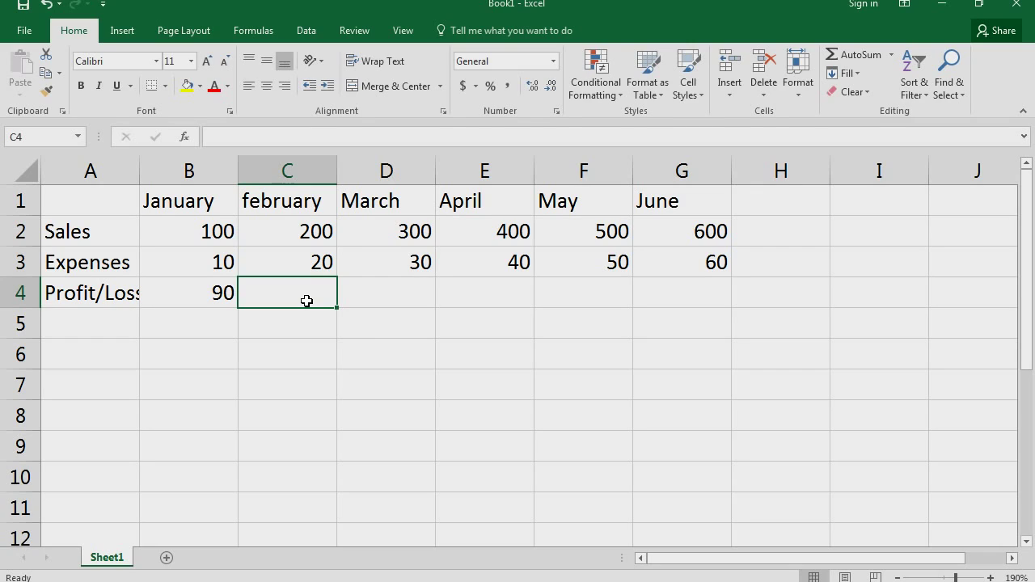
# - Calculate the February profit/loss in cell C4 with the formula =C2-C3
pyautogui.write('=')
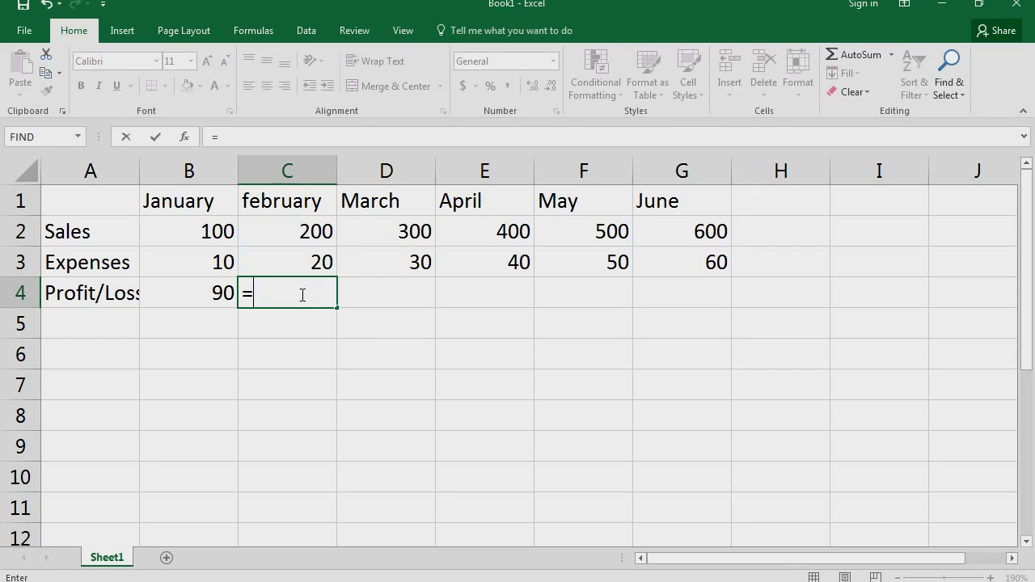
pyautogui.click(306, 231)
pyautogui.write('-')
pyautogui.click(307, 264)
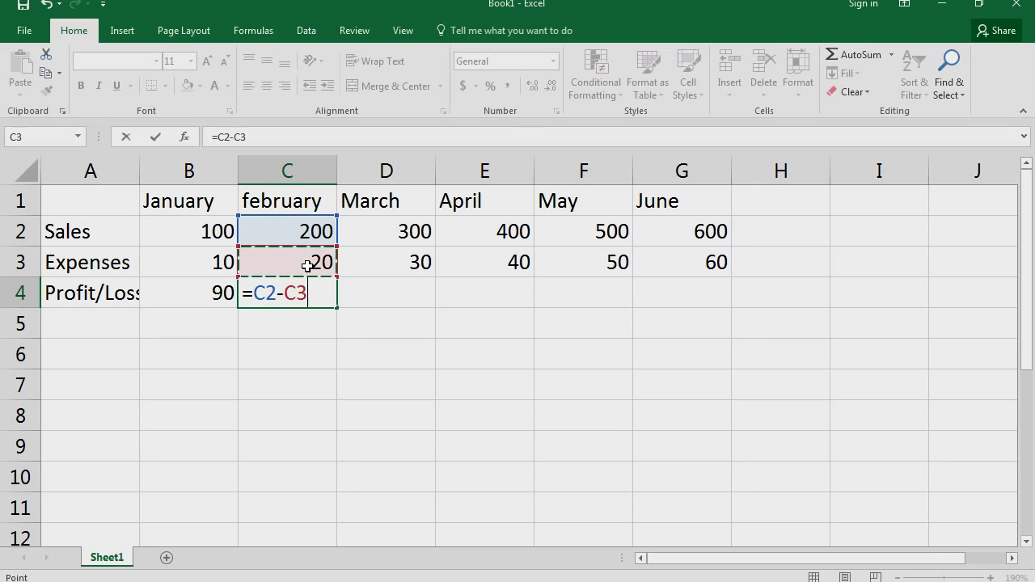
pyautogui.press('Tab')
# - Calculate the March profit/loss in cell D4 with the formula =D2-D3
pyautogui.write('=')
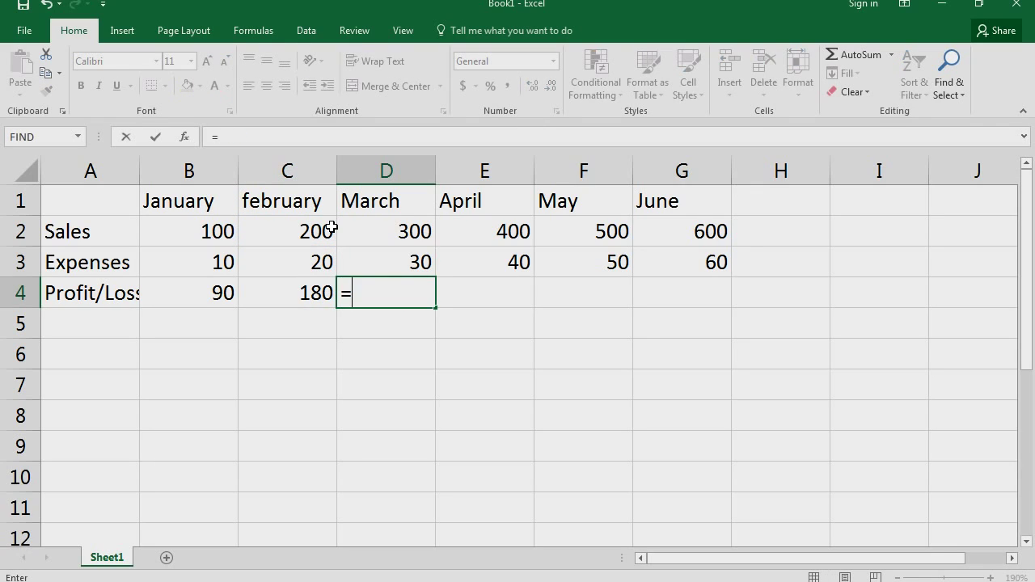
pyautogui.click(378, 231)
pyautogui.write('-')
pyautogui.click(383, 261)
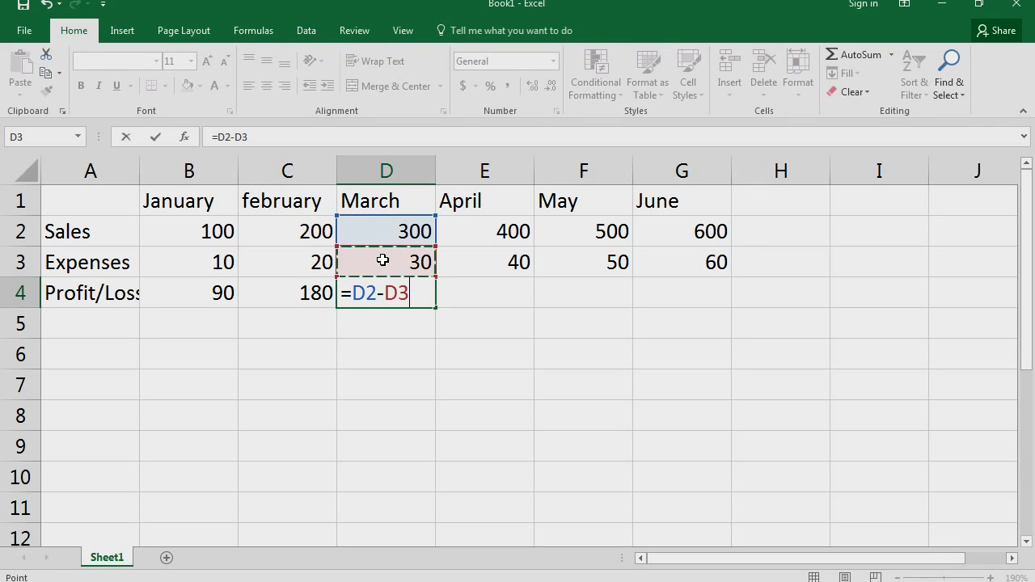
pyautogui.press('Tab')
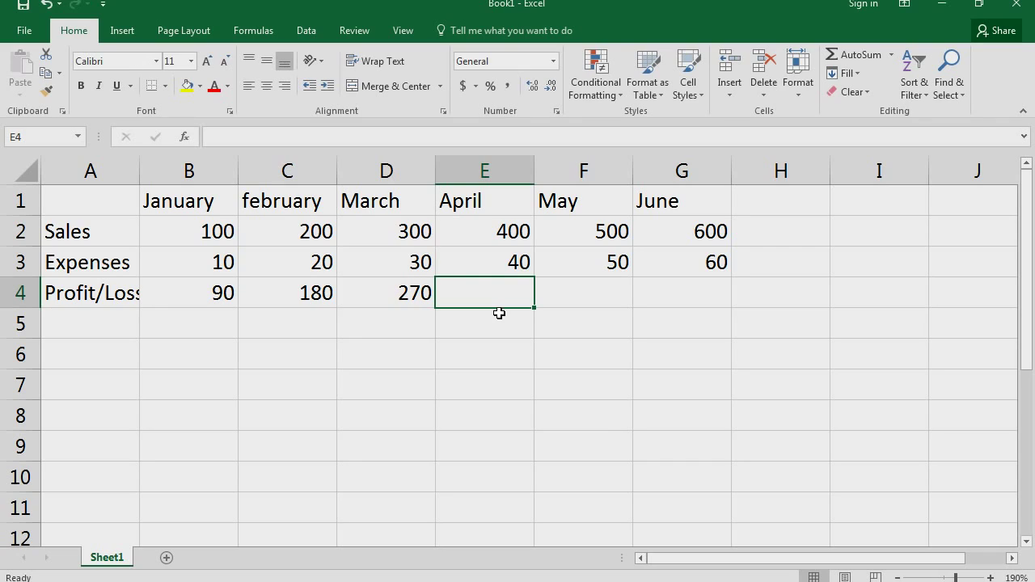
# - Calculate the April profit/loss in cell E4 by subtracting the expenses in E3 from the sales in E2
pyautogui.write('=')
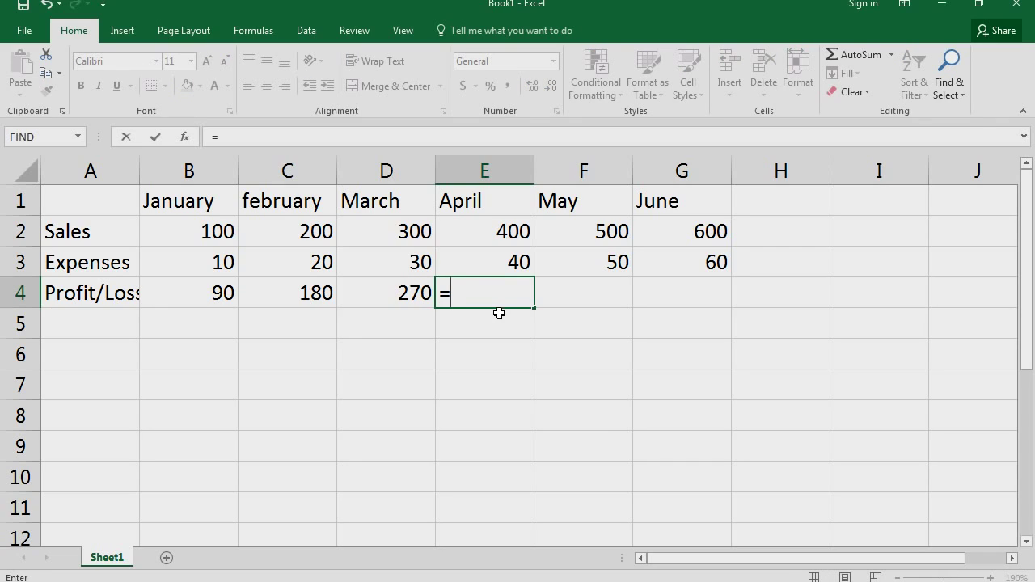
pyautogui.click(489, 237)
pyautogui.write('-')
pyautogui.click(493, 261)
pyautogui.press('Tab')
# - Calculate the May profit/loss in cell F4 with the formula =F2-F3
pyautogui.write('=')
pyautogui.click(570, 233)
pyautogui.write('-')
pyautogui.click(578, 260)
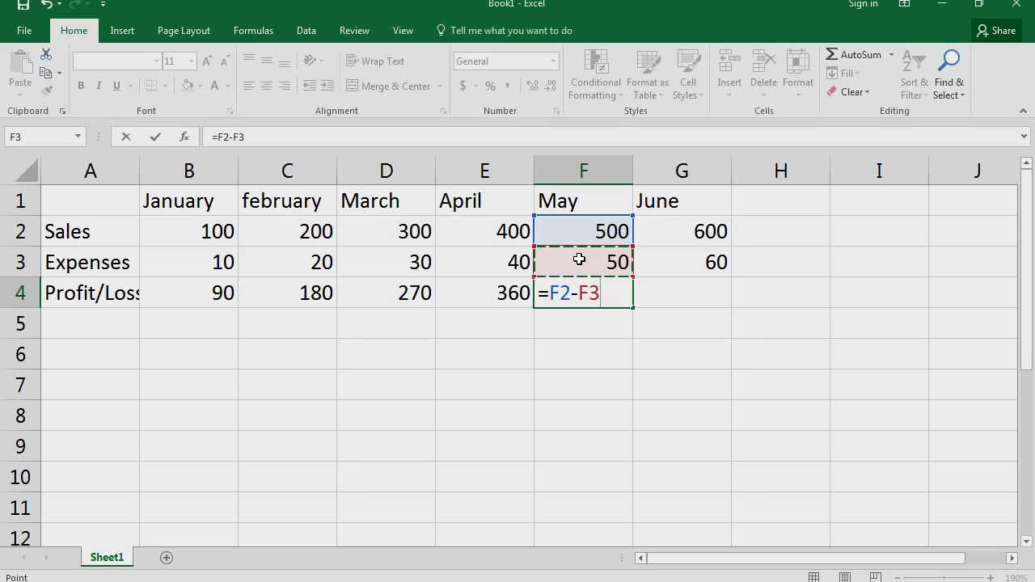
pyautogui.press('Tab')
# - Calculate the June profit/loss in cell G4 with the formula =G2-G3
pyautogui.write('=')
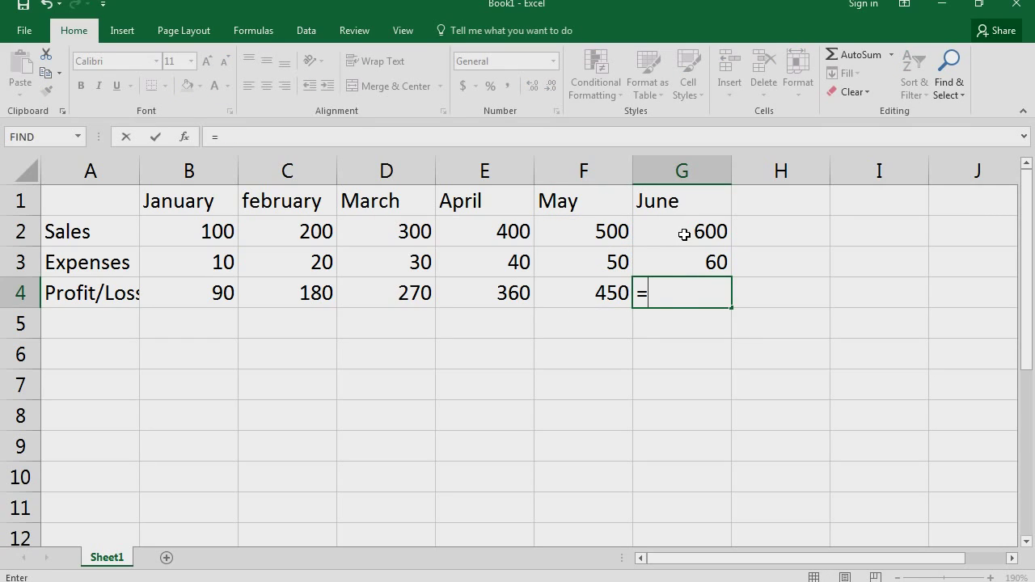
pyautogui.click(684, 235)
pyautogui.write('-')
pyautogui.click(692, 267)
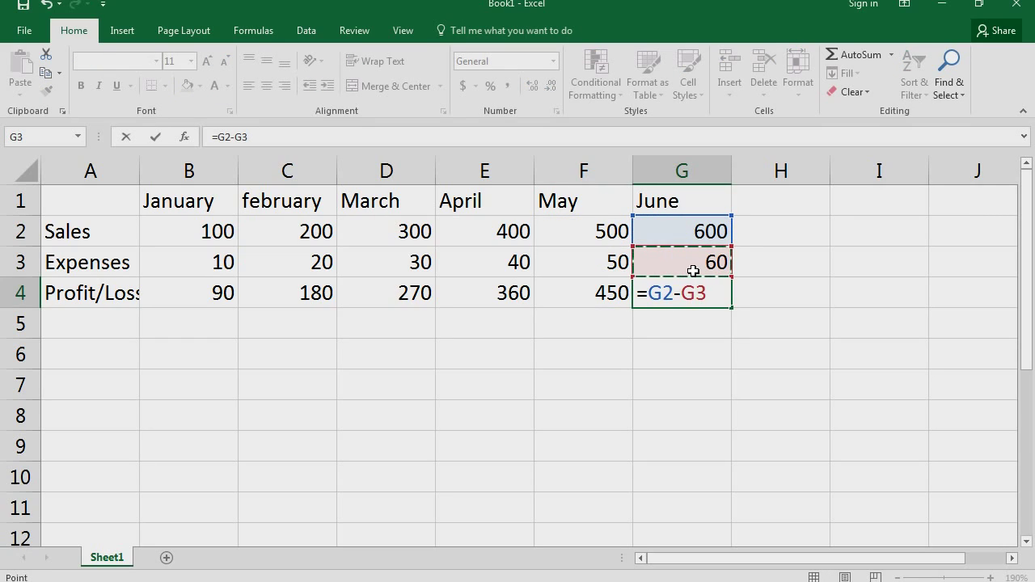
pyautogui.press('Tab')
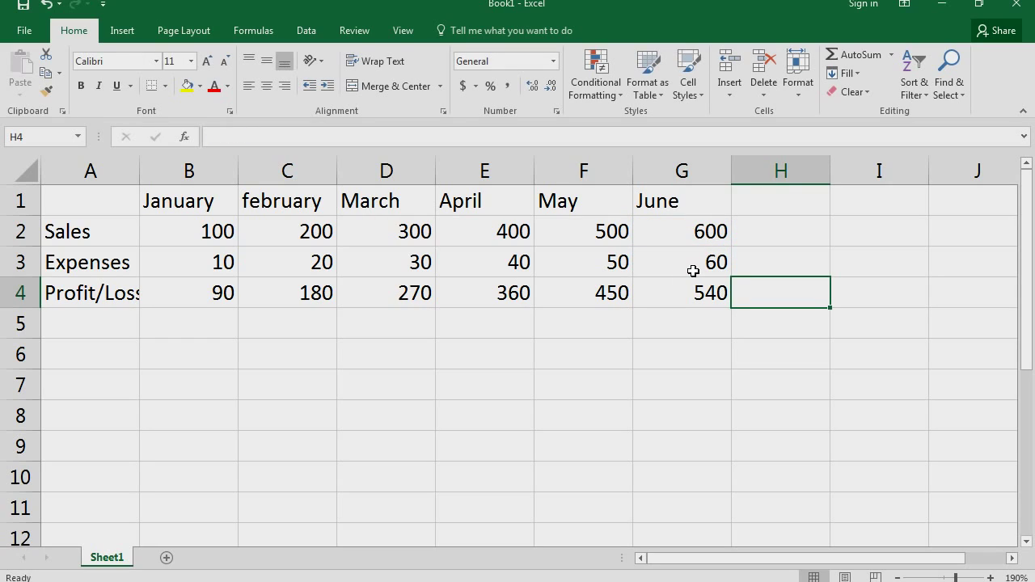